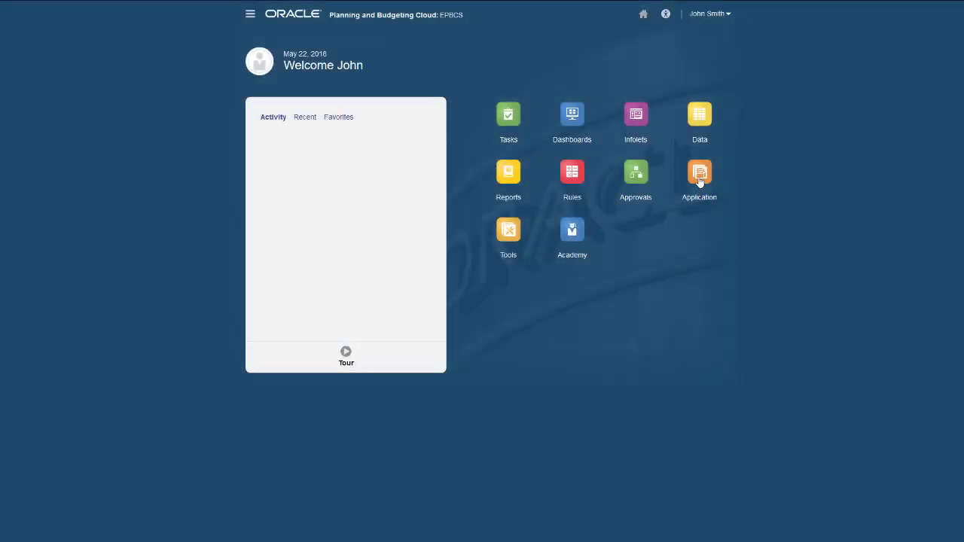
- Switch configuration to Financials, open Enable Features, and scroll to the Map/Rename Dimensions table
{"action": "left_click", "coordinate": [571, 295]}
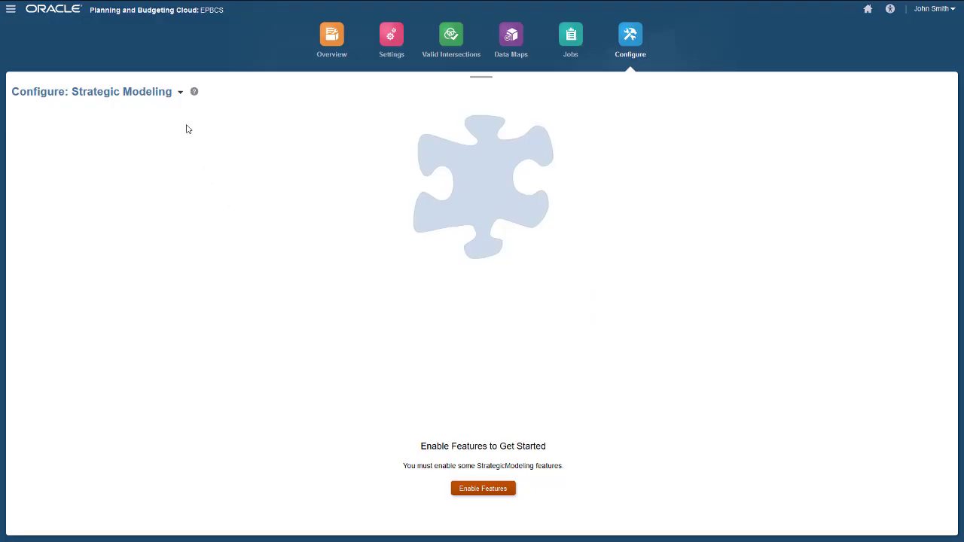
{"action": "left_click", "coordinate": [180, 93]}
{"action": "left_click", "coordinate": [204, 119]}
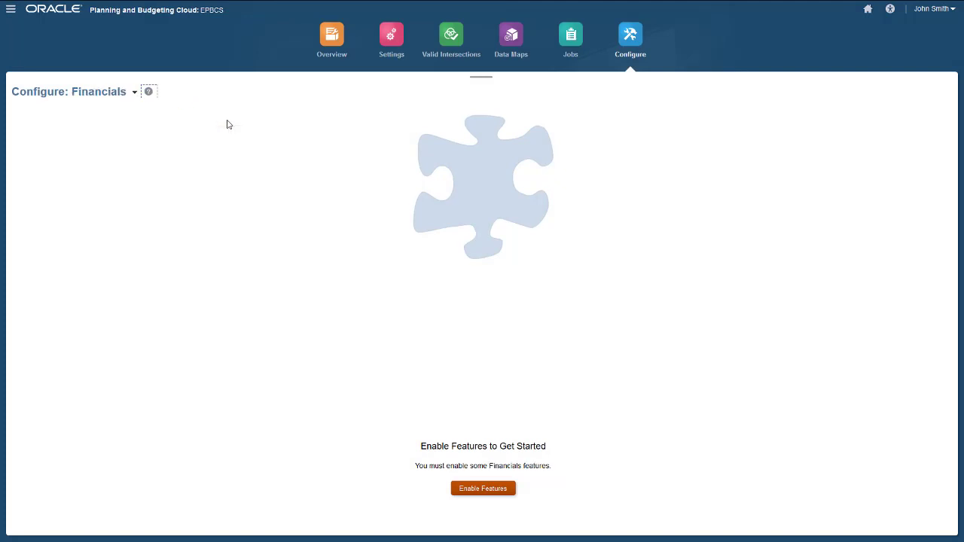
{"action": "left_click", "coordinate": [476, 490]}
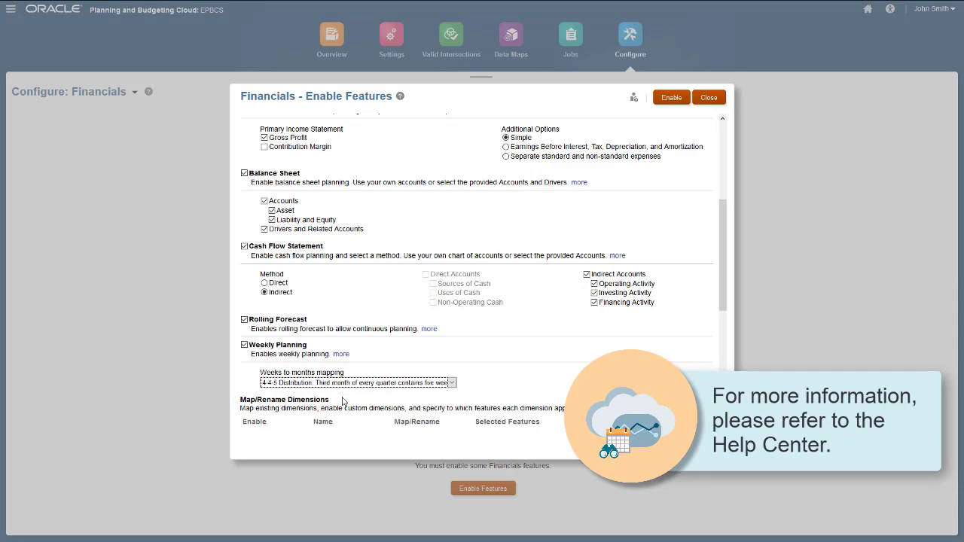
{"action": "left_click_drag", "start_coordinate": [722, 305], "coordinate": [726, 402]}
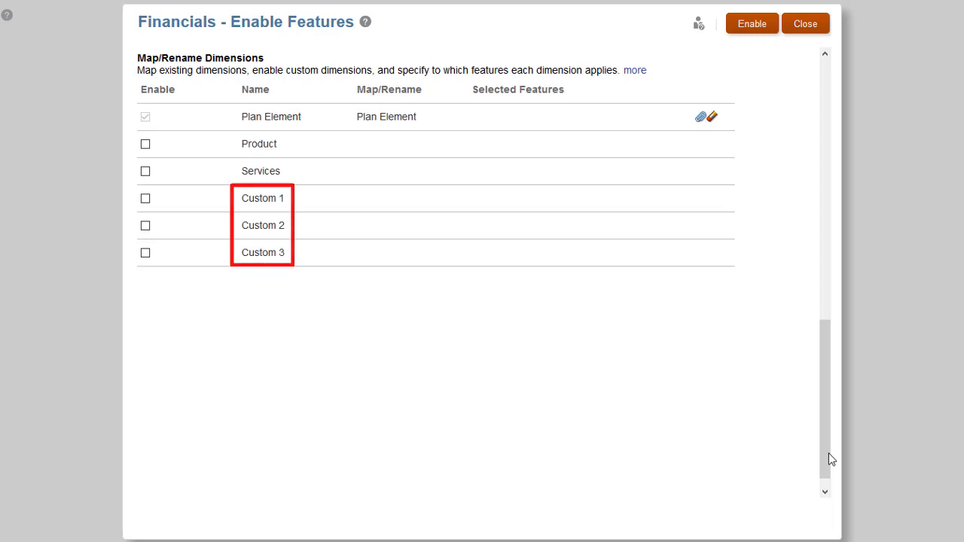
- Enable the Product dimension and make it valid for Revenue
{"action": "left_click", "coordinate": [145, 145]}
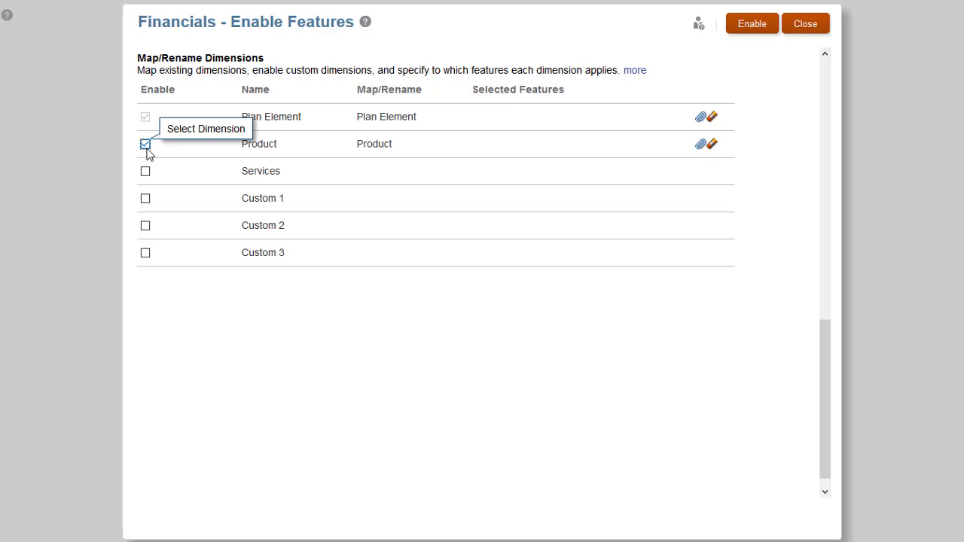
{"action": "left_click", "coordinate": [700, 148]}
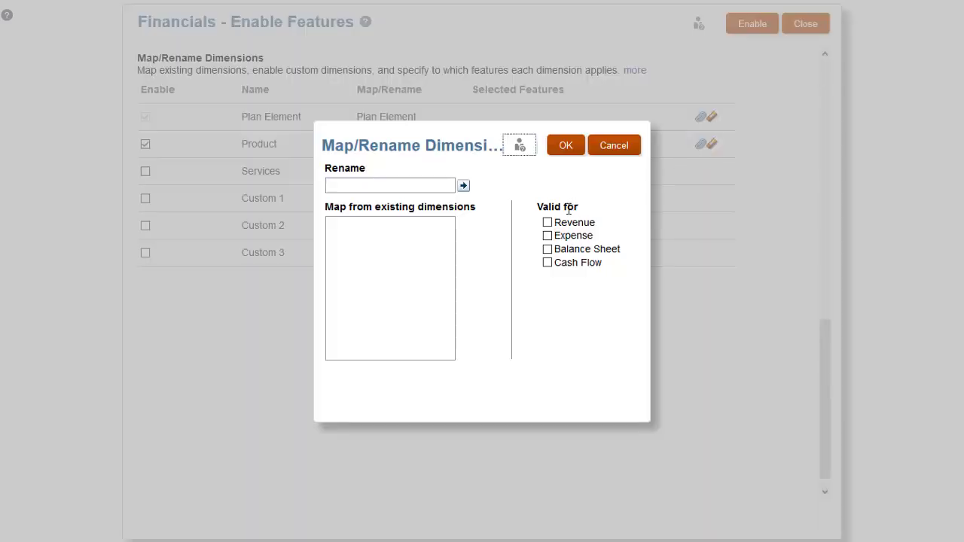
{"action": "left_click", "coordinate": [547, 223]}
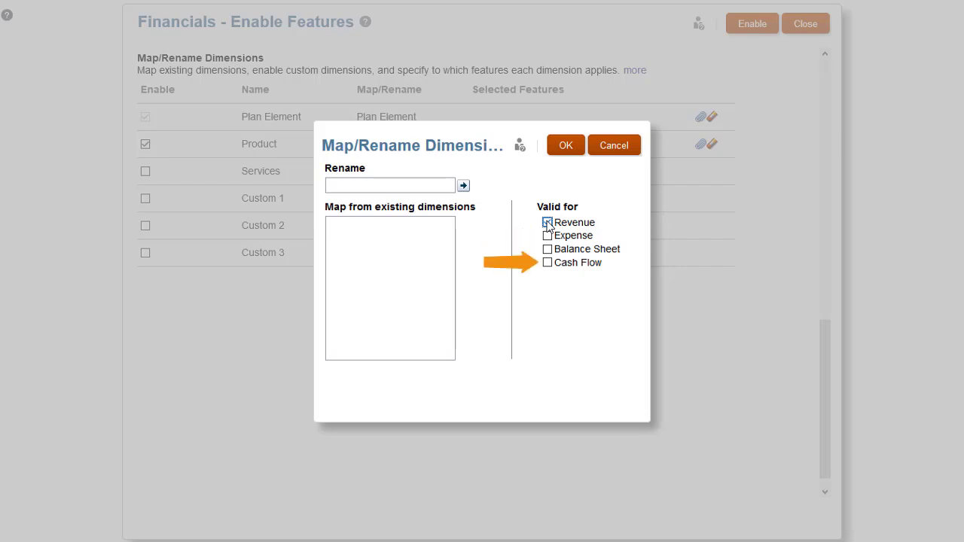
{"action": "left_click", "coordinate": [566, 147]}
- Enable Custom 1, rename it 'Market', and make it valid for Revenue
{"action": "left_click", "coordinate": [147, 200]}
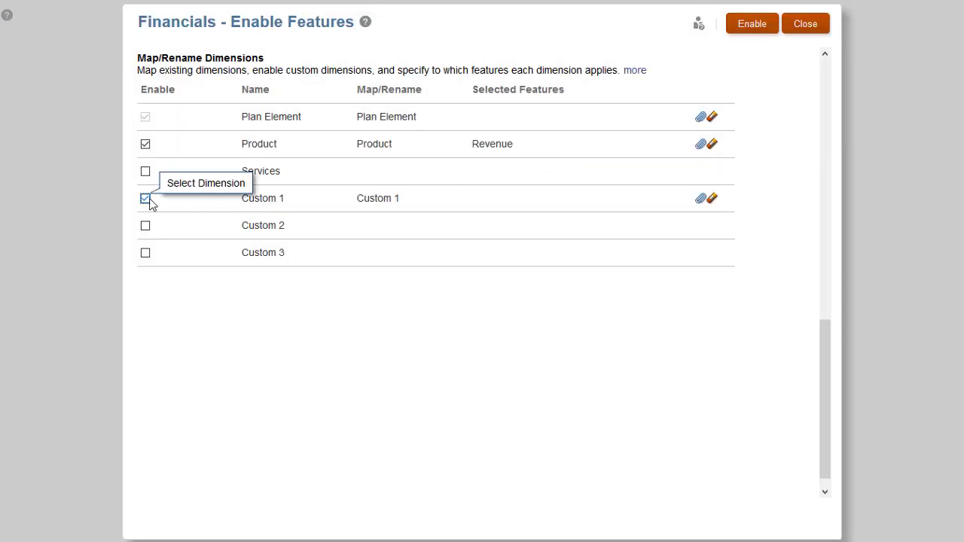
{"action": "left_click", "coordinate": [700, 200]}
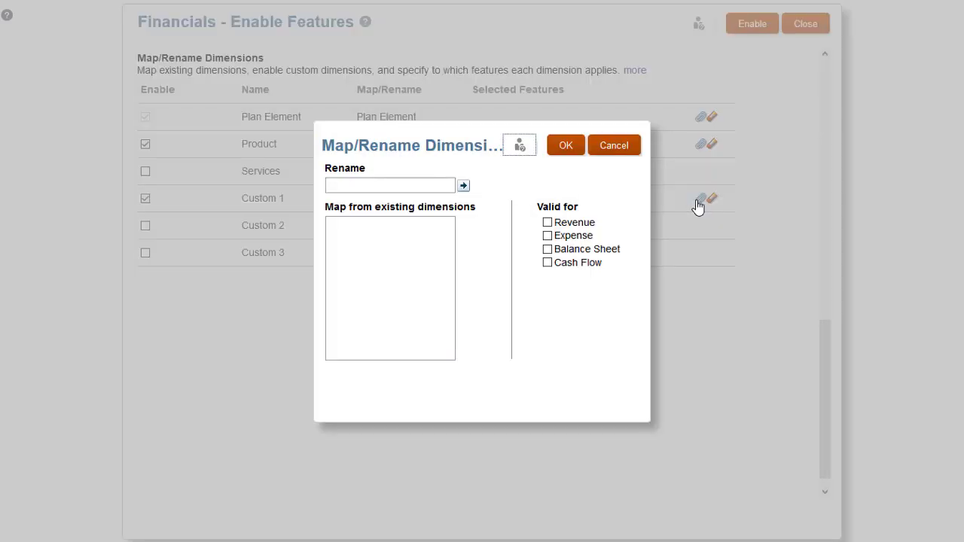
{"action": "left_click", "coordinate": [372, 187]}
{"action": "type", "text": "Market"}
{"action": "left_click", "coordinate": [547, 223]}
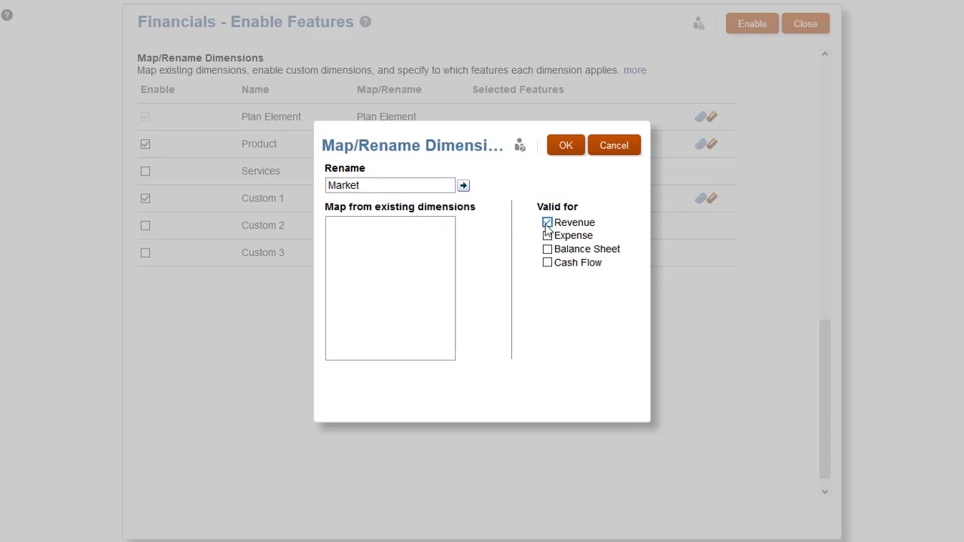
{"action": "left_click", "coordinate": [570, 151]}
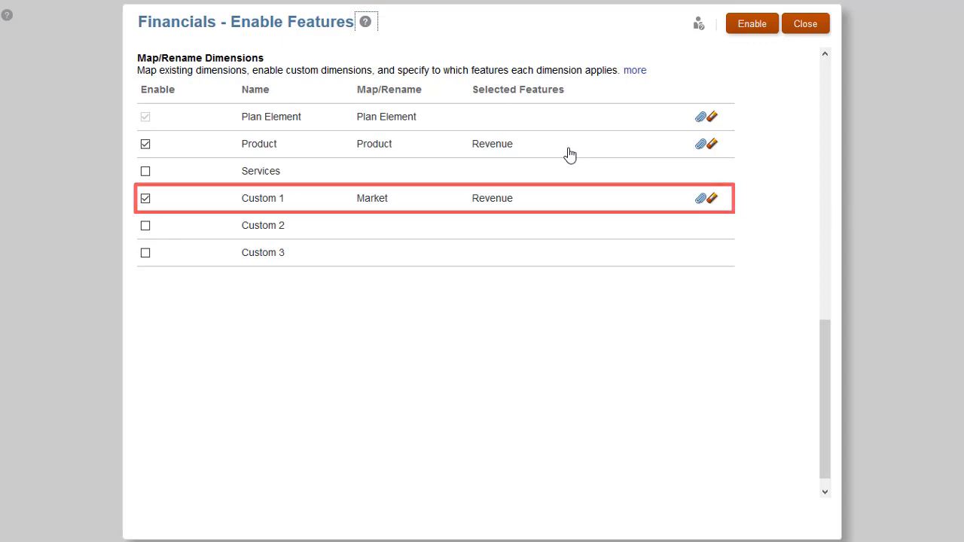
- Enable Custom 2 as 'Cost Center' for Expense, then enable the Financials features
{"action": "left_click", "coordinate": [145, 226]}
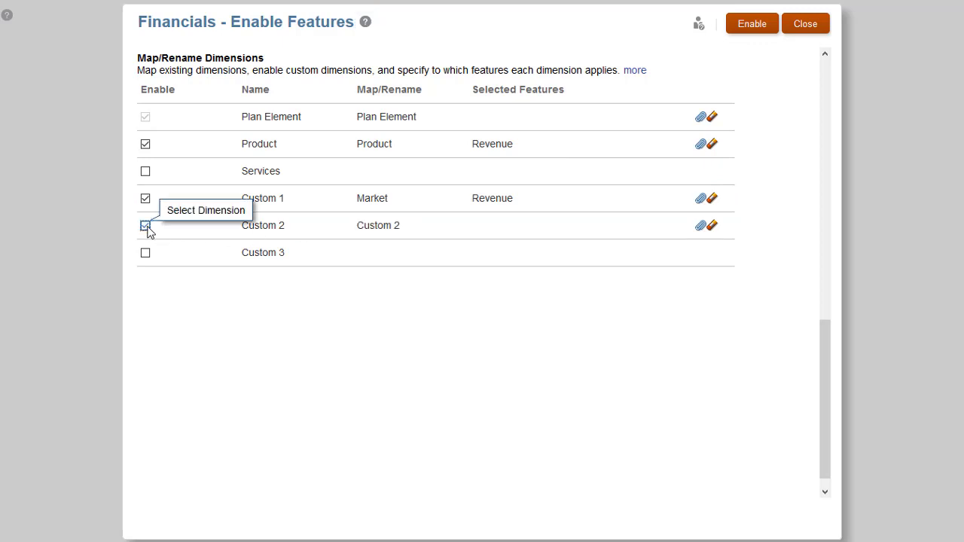
{"action": "left_click", "coordinate": [700, 230]}
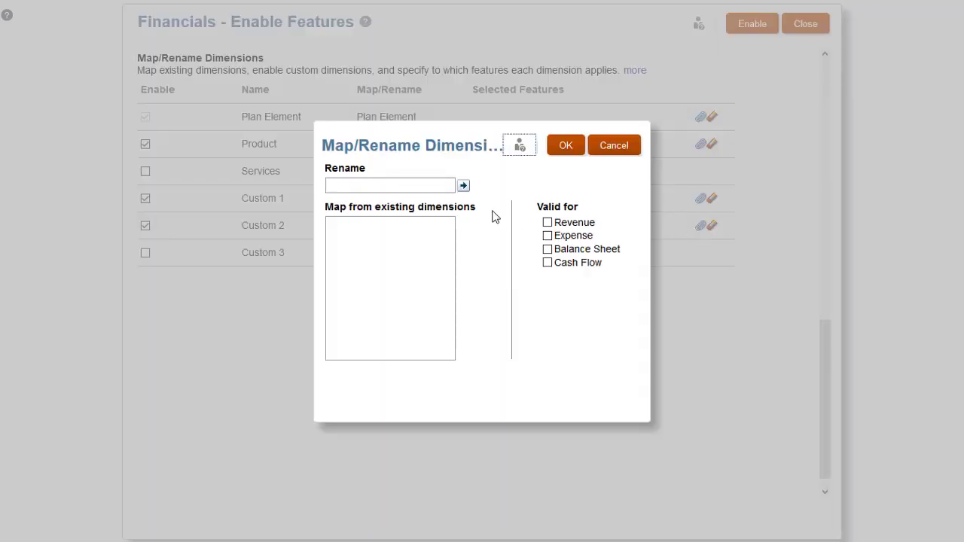
{"action": "left_click", "coordinate": [357, 186]}
{"action": "type", "text": "Cost Center"}
{"action": "left_click", "coordinate": [547, 236]}
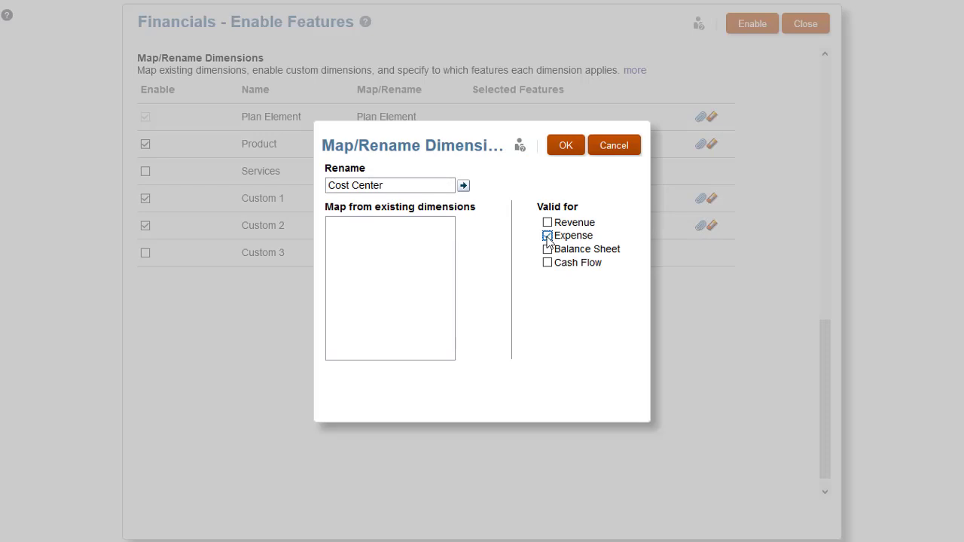
{"action": "left_click", "coordinate": [566, 147]}
{"action": "left_click", "coordinate": [751, 30]}
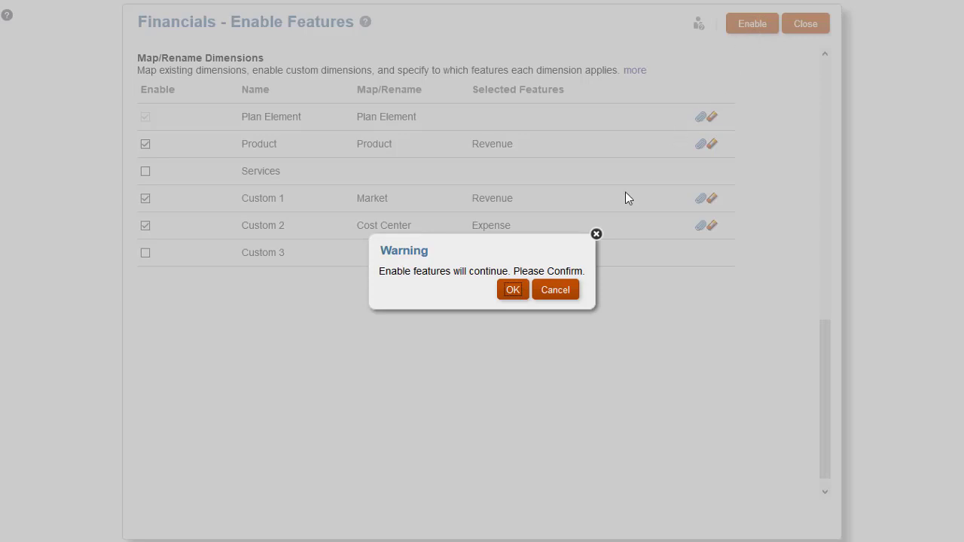
{"action": "left_click", "coordinate": [512, 291]}
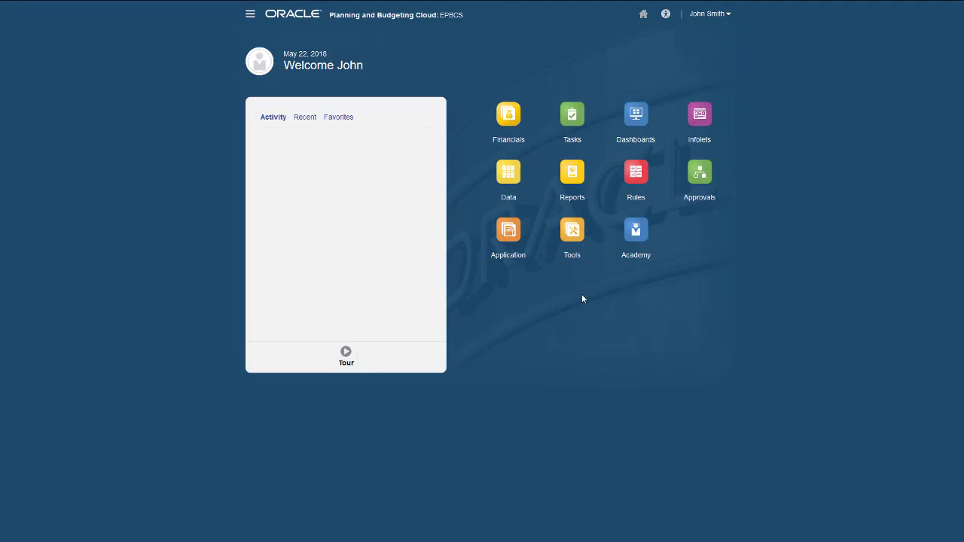
- Check the OEP_FS cube's dimensions in Application Overview, then return to the Configure page
{"action": "left_click", "coordinate": [510, 240]}
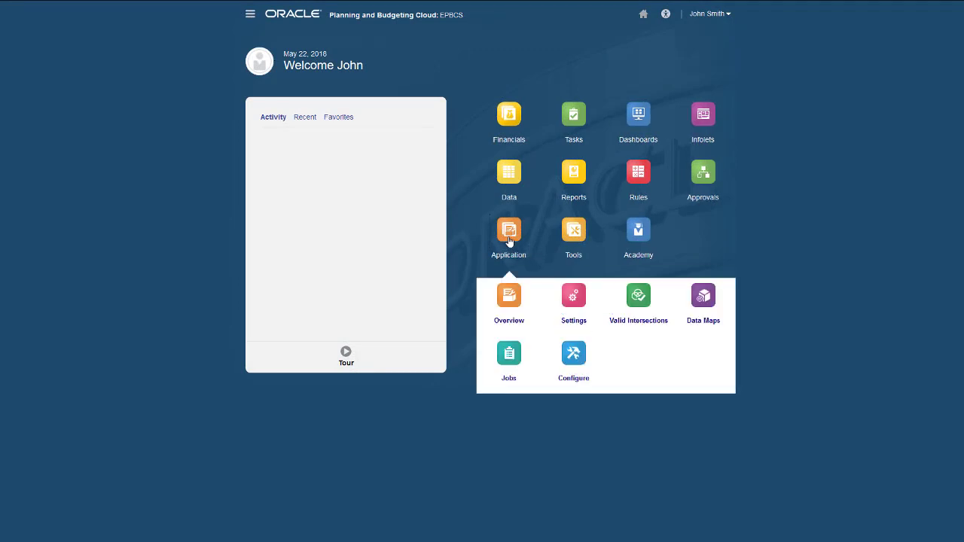
{"action": "left_click", "coordinate": [509, 298]}
{"action": "left_click", "coordinate": [113, 118]}
{"action": "left_click", "coordinate": [65, 137]}
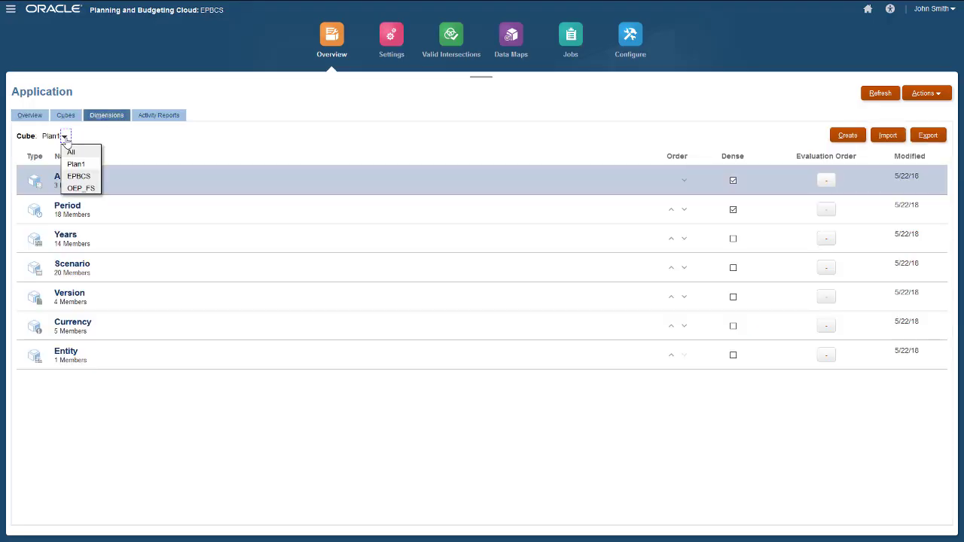
{"action": "left_click", "coordinate": [95, 188]}
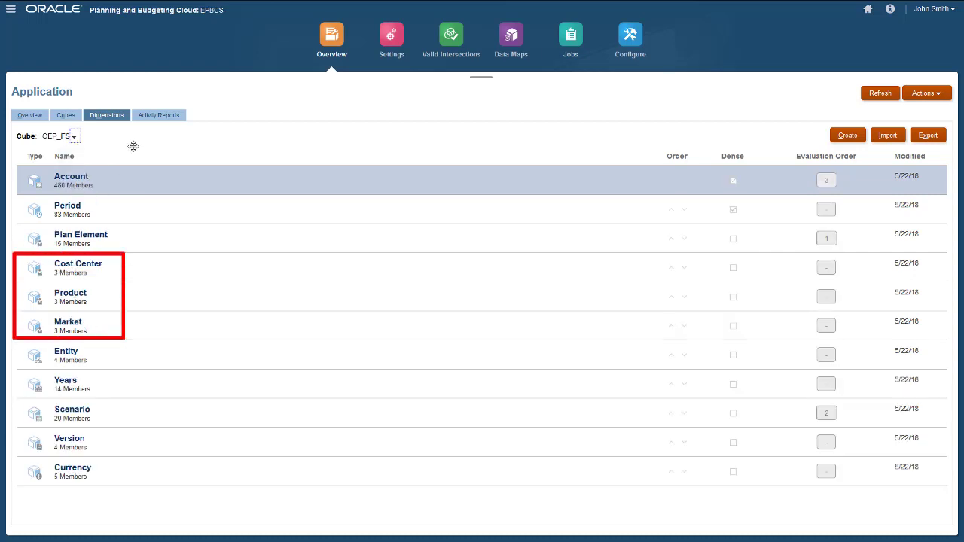
{"action": "left_click", "coordinate": [631, 44]}
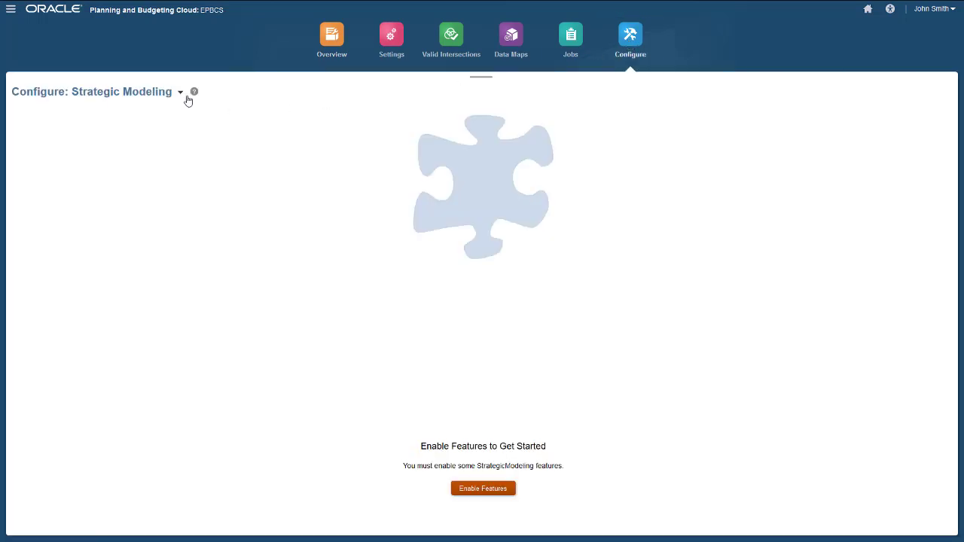
- Reopen Financials Enable Features, review Custom 2's mapping without changes, and close the dialog
{"action": "left_click", "coordinate": [180, 94]}
{"action": "left_click", "coordinate": [223, 121]}
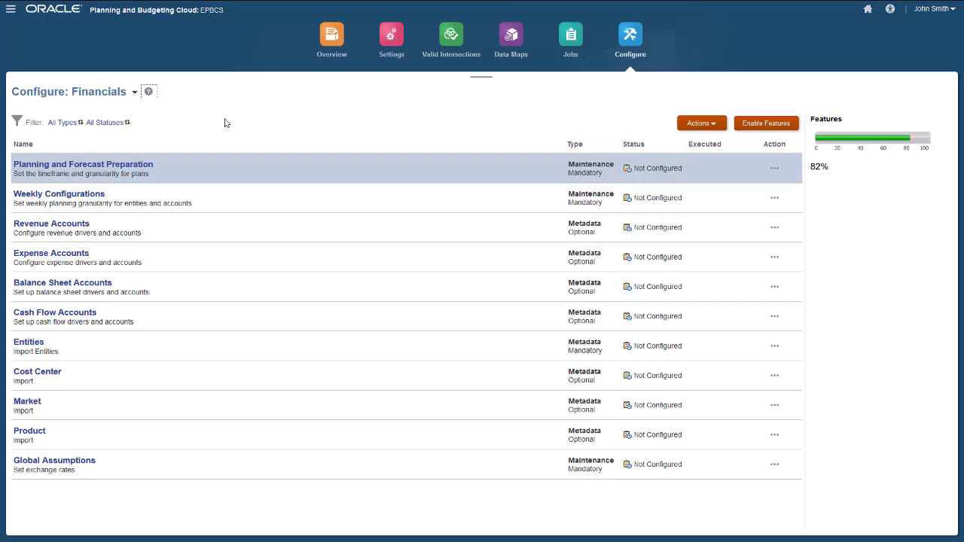
{"action": "left_click", "coordinate": [761, 125]}
{"action": "left_click_drag", "start_coordinate": [721, 178], "coordinate": [752, 358]}
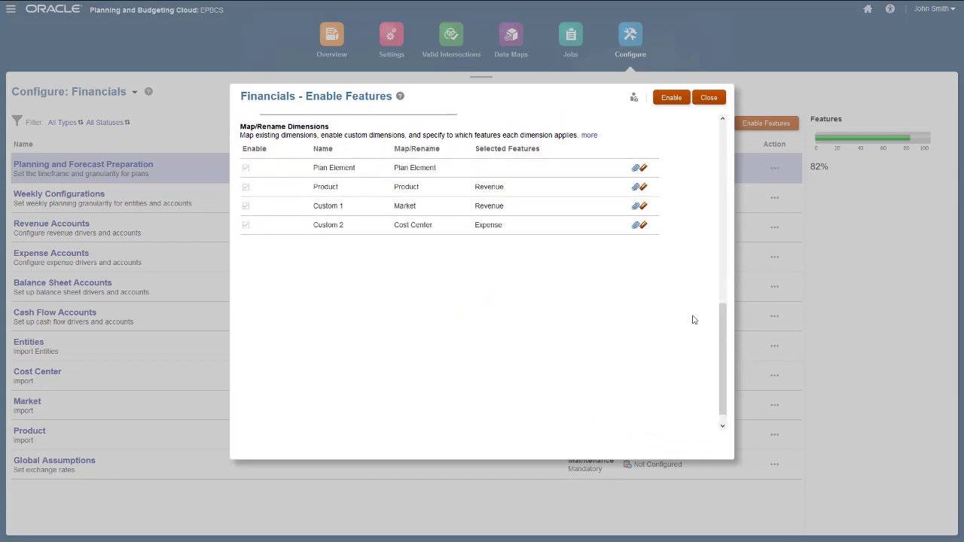
{"action": "left_click", "coordinate": [634, 225]}
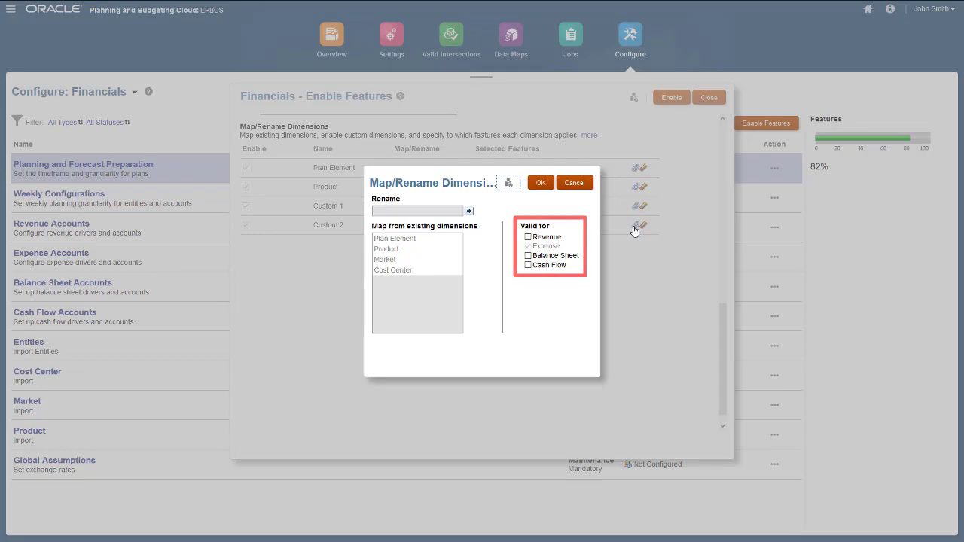
{"action": "left_click", "coordinate": [582, 183]}
{"action": "left_click", "coordinate": [709, 99]}
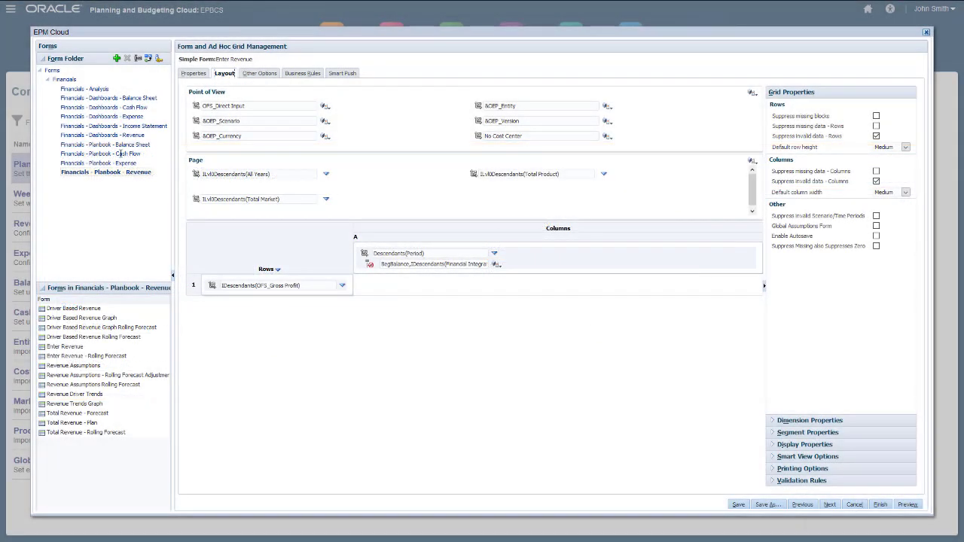
- Open the Enter Expenses form from the Financials Planbook Expense folder to view its layout
{"action": "left_click", "coordinate": [104, 163]}
{"action": "left_click", "coordinate": [253, 122]}
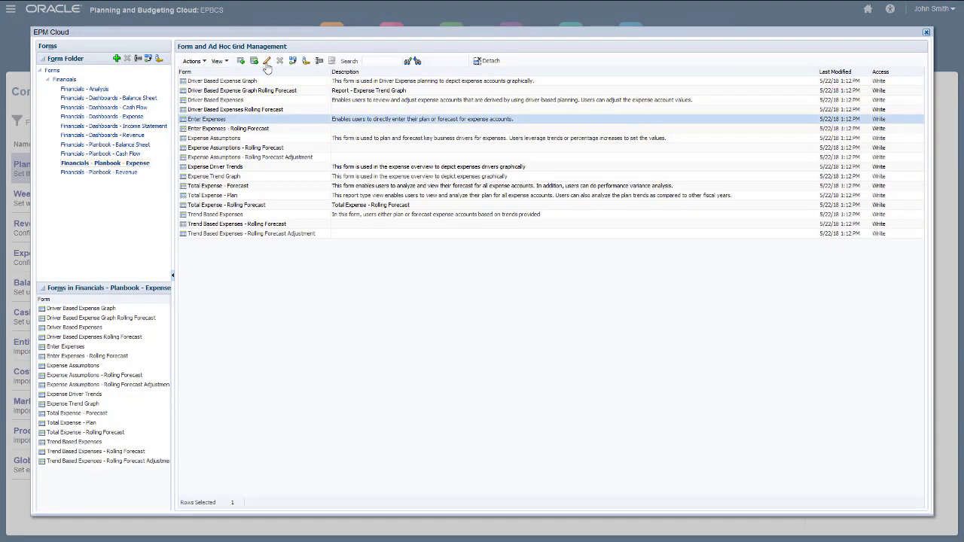
{"action": "left_click", "coordinate": [260, 67]}
{"action": "left_click", "coordinate": [228, 74]}
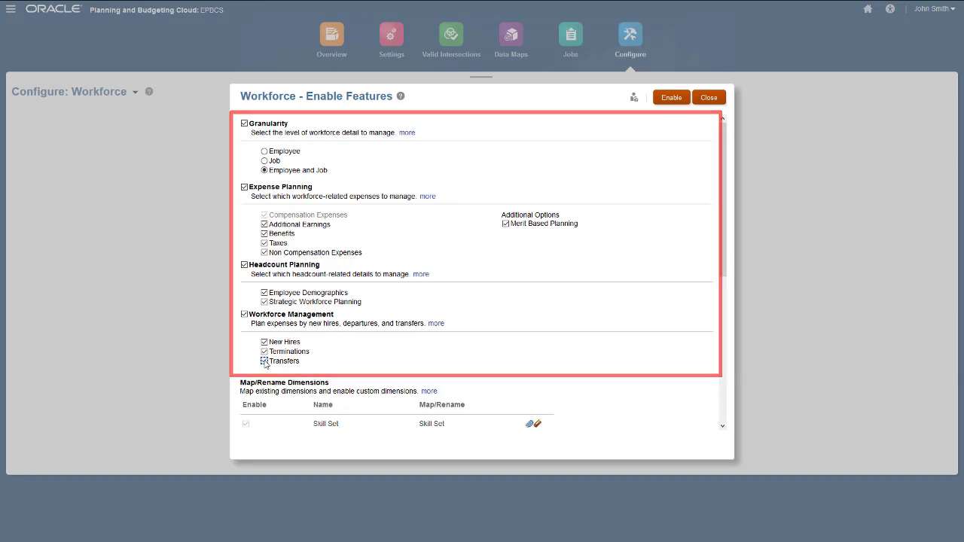
- Scroll to Map/Rename Dimensions and inspect Skill Set's mapping options without changes
{"action": "scroll", "coordinate": [721, 289], "scroll_direction": "down", "scroll_amount": 1}
{"action": "left_click_drag", "start_coordinate": [721, 289], "coordinate": [696, 409]}
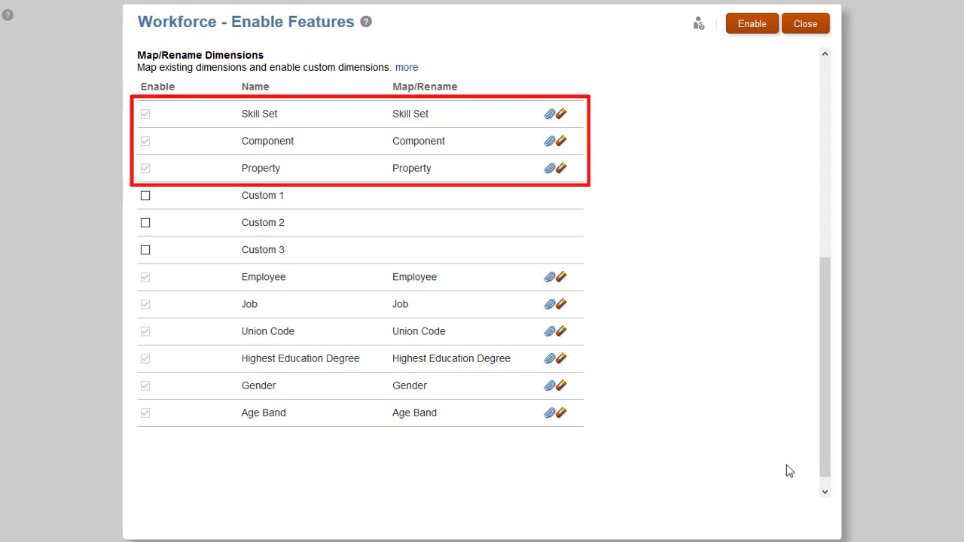
{"action": "left_click", "coordinate": [549, 116]}
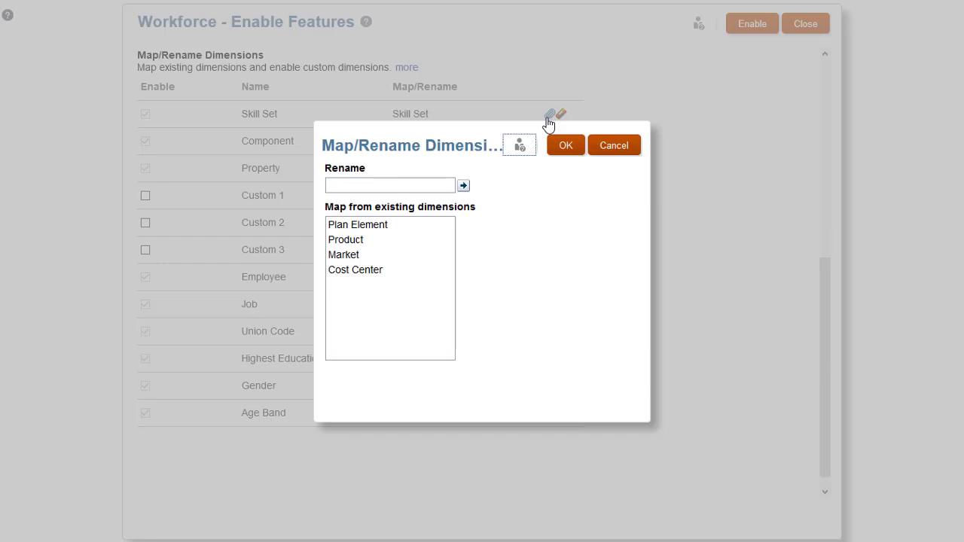
{"action": "left_click", "coordinate": [611, 151]}
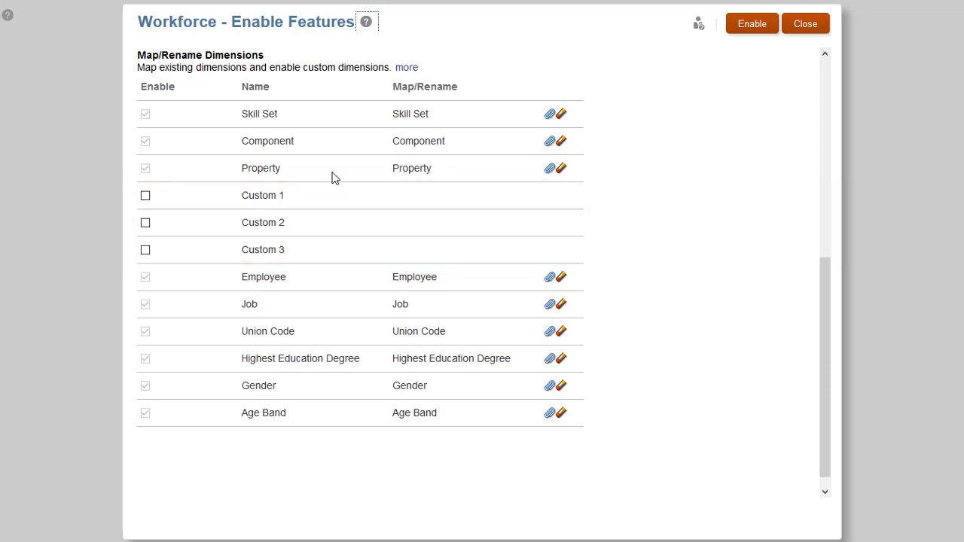
- Enable Custom 1 renamed 'Project' and enable the Workforce features
{"action": "left_click", "coordinate": [145, 197]}
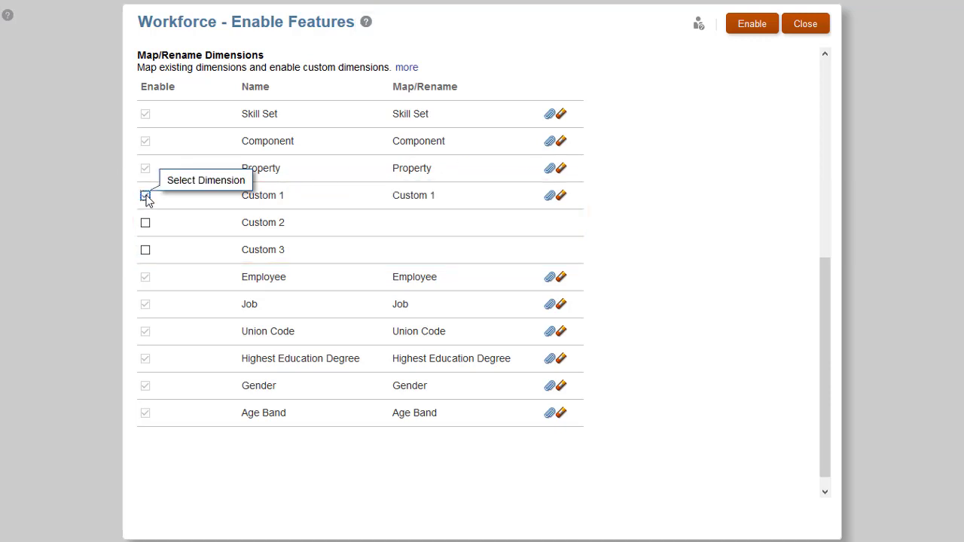
{"action": "left_click", "coordinate": [549, 196]}
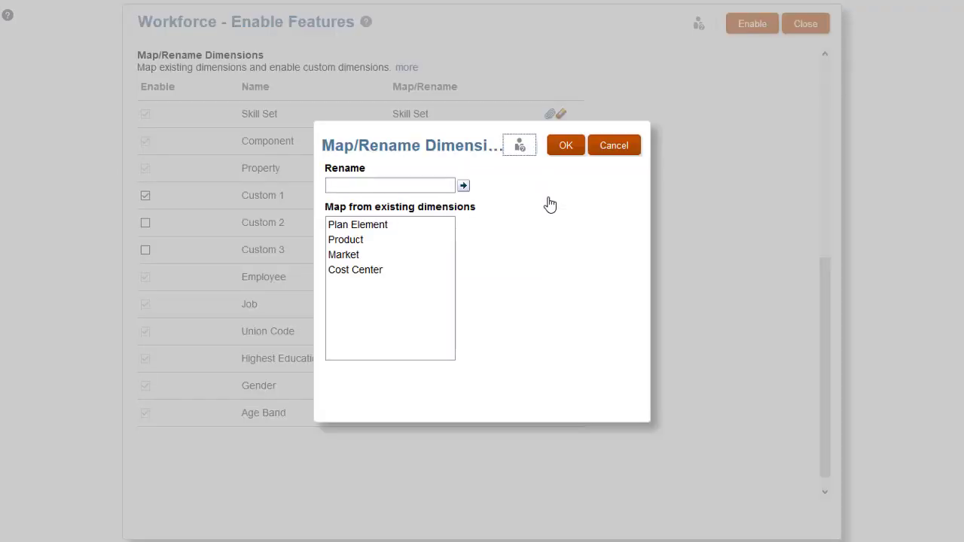
{"action": "left_click", "coordinate": [406, 185]}
{"action": "type", "text": "Project"}
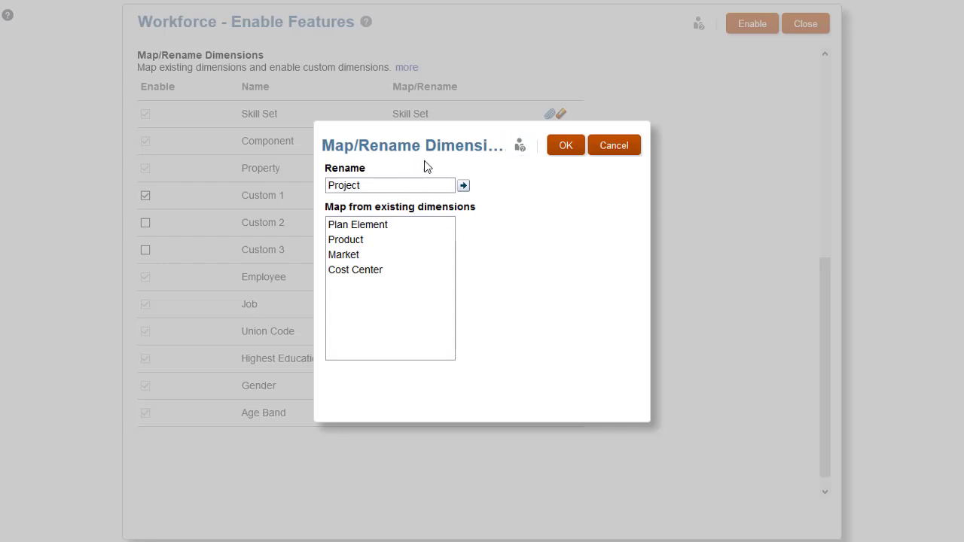
{"action": "left_click", "coordinate": [566, 151]}
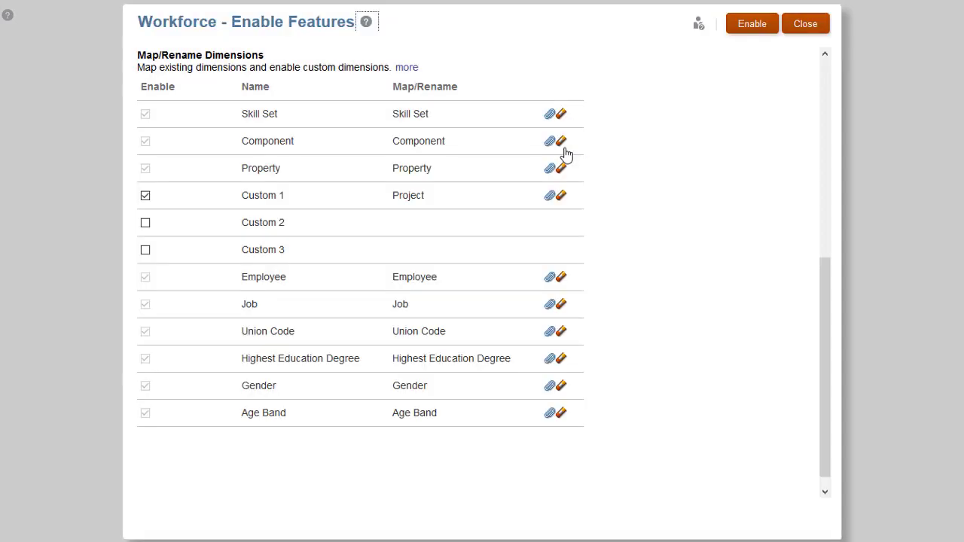
{"action": "left_click", "coordinate": [751, 26]}
{"action": "left_click", "coordinate": [515, 293]}
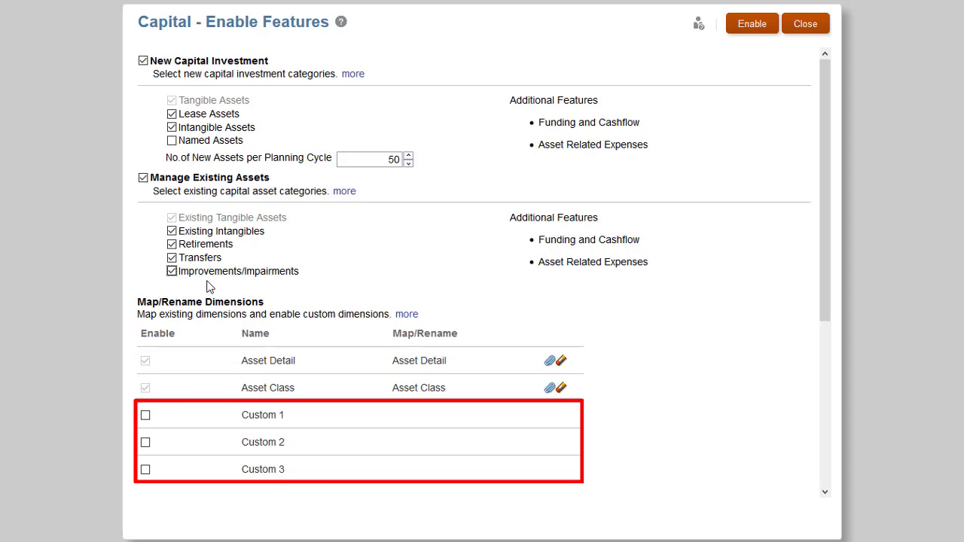
- Enable Capital's Custom 1 and map it to the existing Project dimension
{"action": "left_click", "coordinate": [145, 416]}
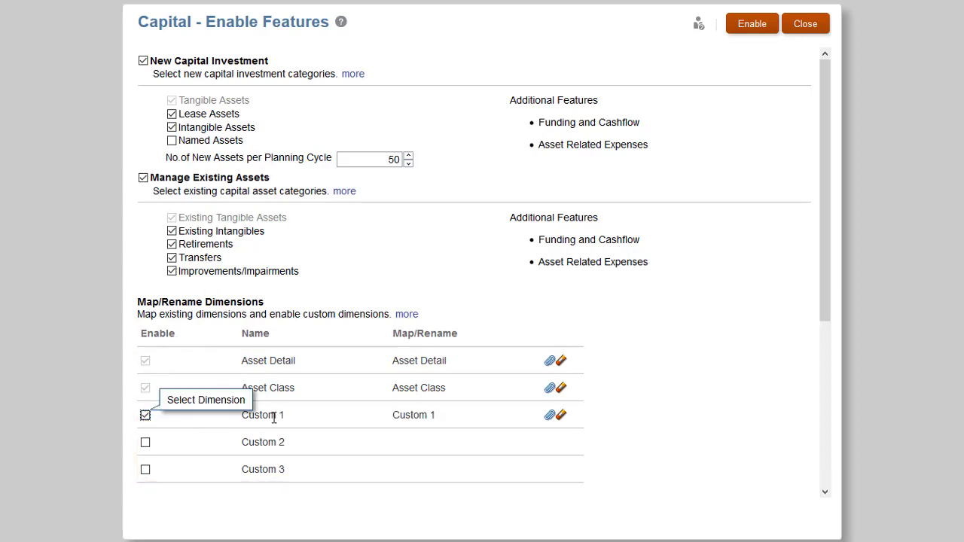
{"action": "left_click", "coordinate": [549, 417]}
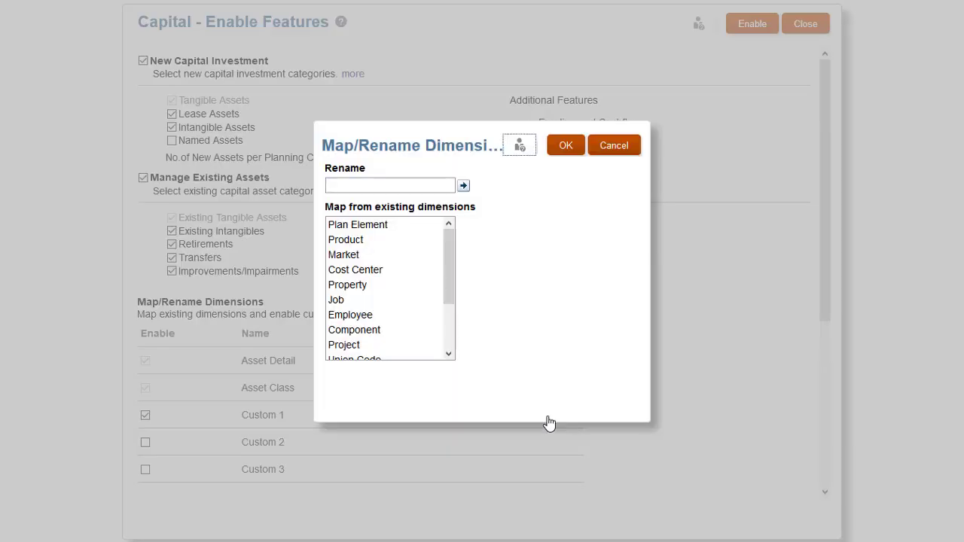
{"action": "left_click", "coordinate": [384, 347]}
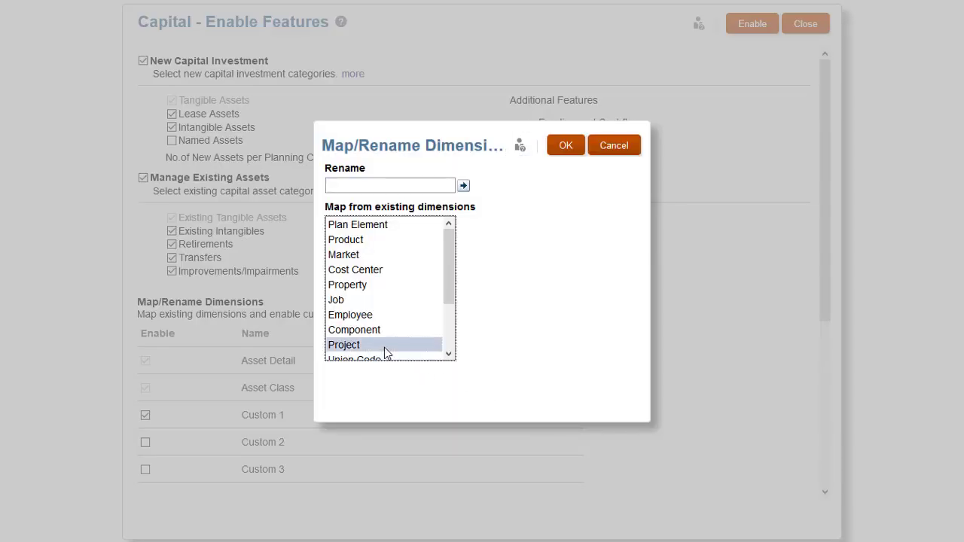
{"action": "left_click", "coordinate": [567, 150]}
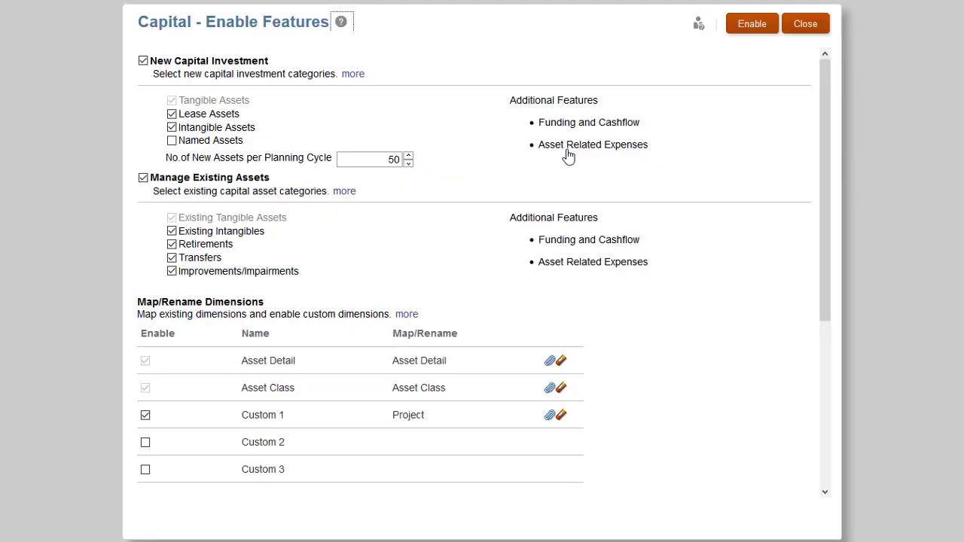
- Enable Custom 2 and rename it 'Funding Source'
{"action": "left_click", "coordinate": [146, 442]}
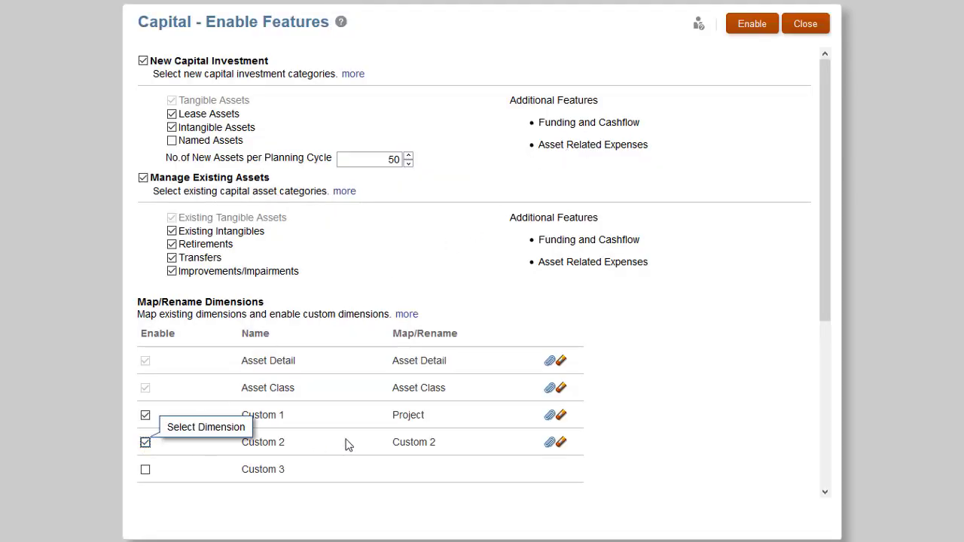
{"action": "left_click", "coordinate": [550, 443]}
{"action": "left_click", "coordinate": [349, 183]}
{"action": "type", "text": "Funding Source"}
{"action": "left_click", "coordinate": [561, 148]}
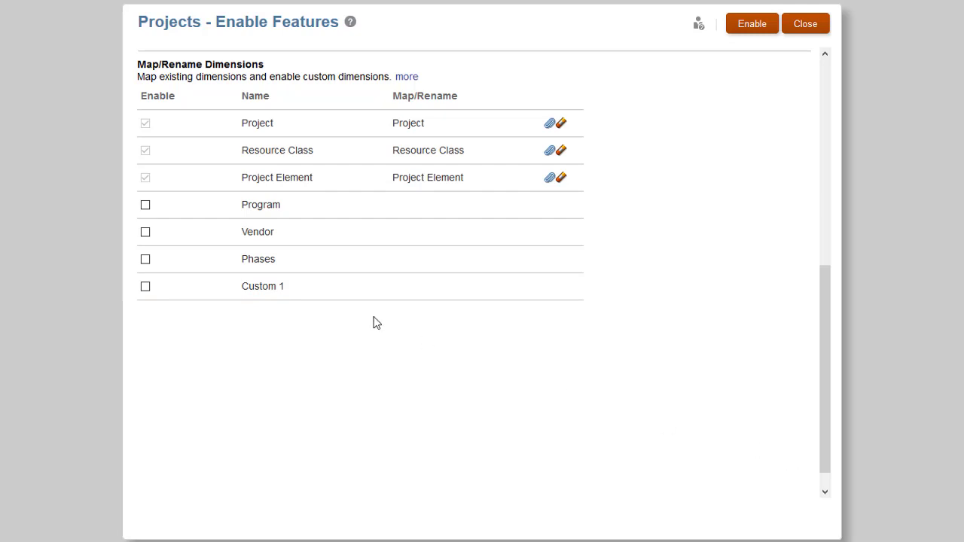
- Check the Program and Phases dimensions and rename Phases to 'Stages'
{"action": "left_click", "coordinate": [145, 206]}
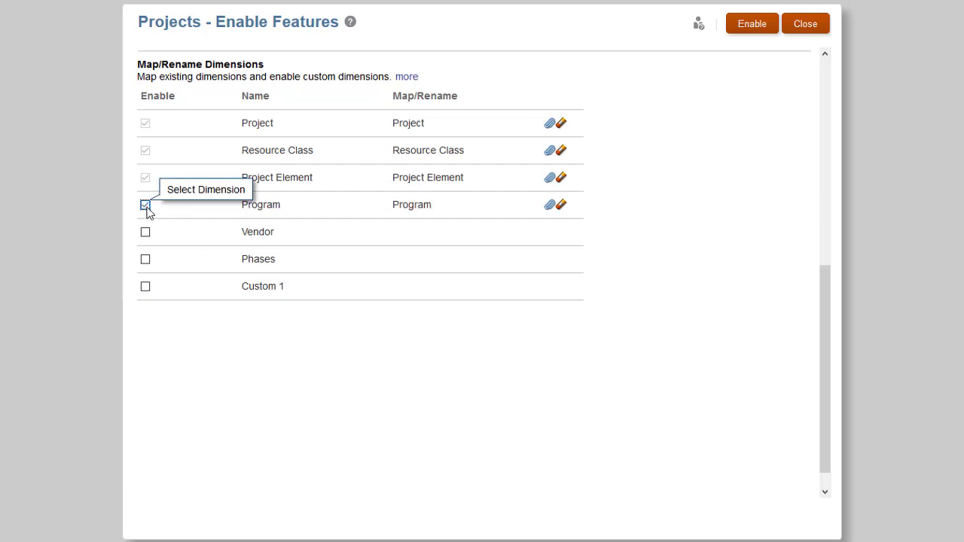
{"action": "left_click", "coordinate": [145, 260]}
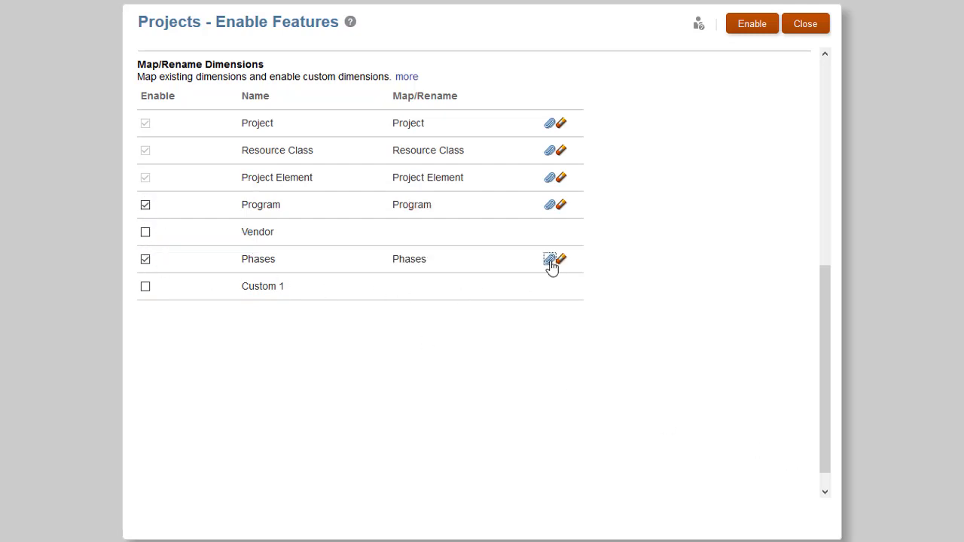
{"action": "left_click", "coordinate": [550, 264]}
{"action": "type", "text": "Stages"}
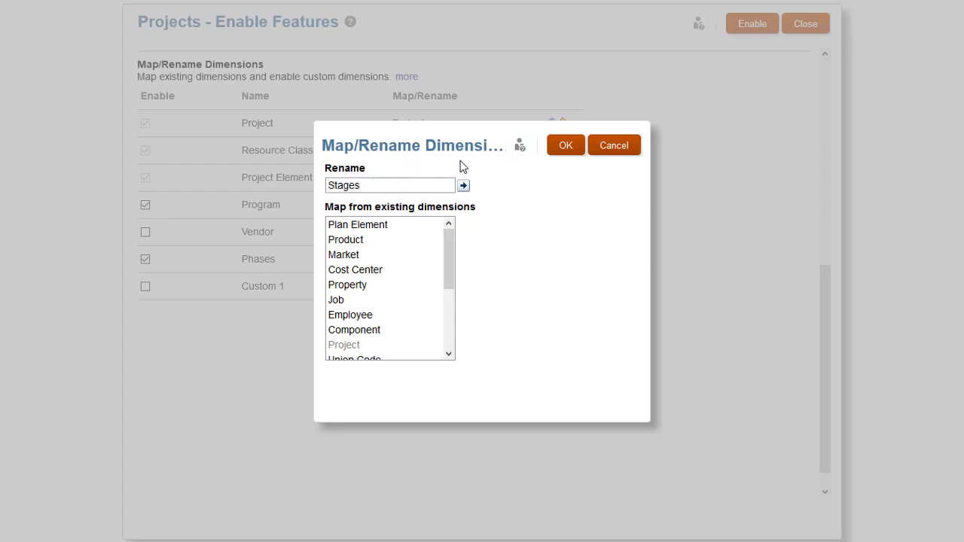
{"action": "left_click", "coordinate": [563, 151]}
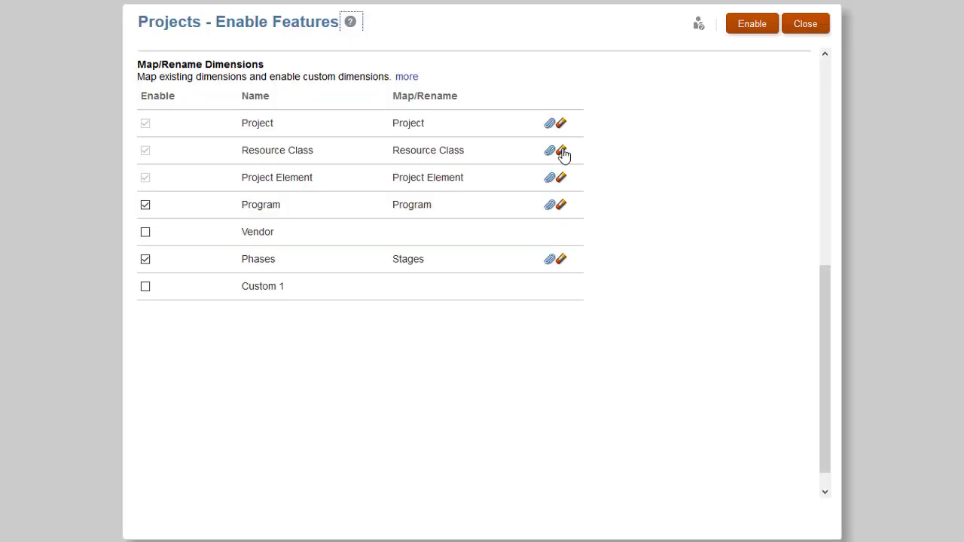